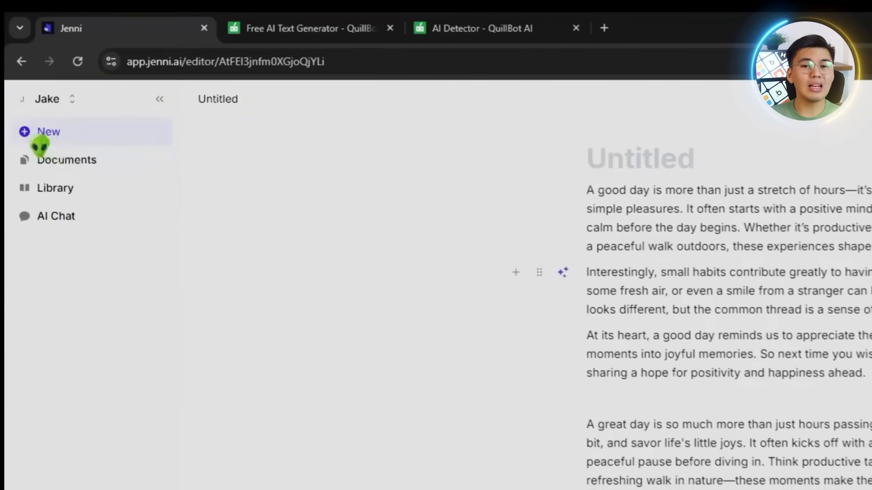
# Create a new blank Untitled document, skipping the 'What are you writing today?' prompt
pyautogui.click(40, 138)
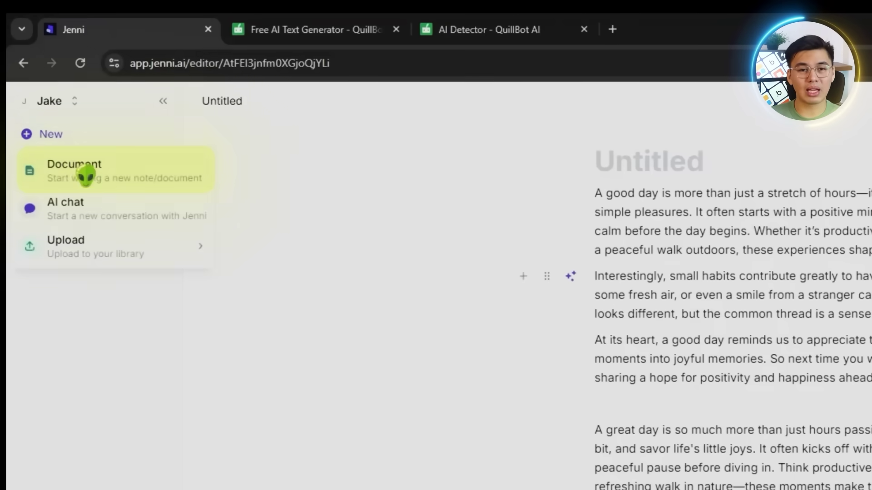
pyautogui.click(79, 168)
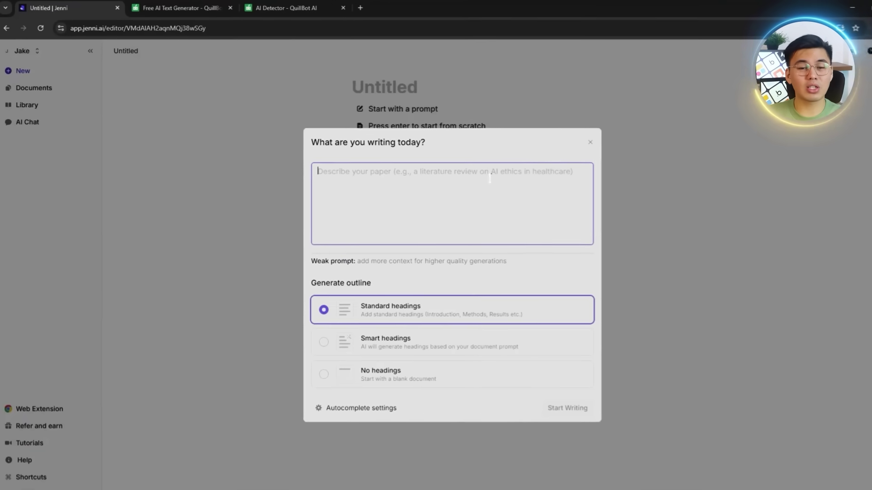
pyautogui.click(769, 172)
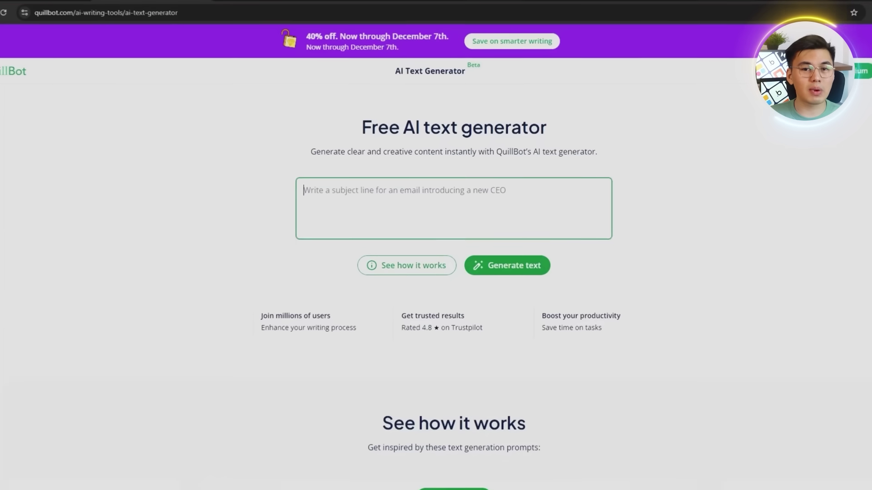
# Type 'short' into QuillBot's AI text generator to prompt a paragraph about short paragraphs
pyautogui.write('short')
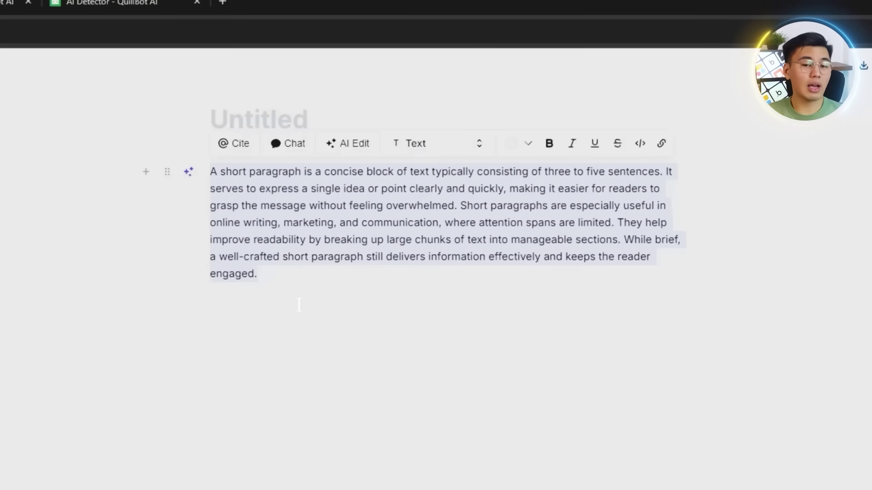
# Replace the original paragraph with its 'compact segment of text' paraphrase
pyautogui.click(350, 144)
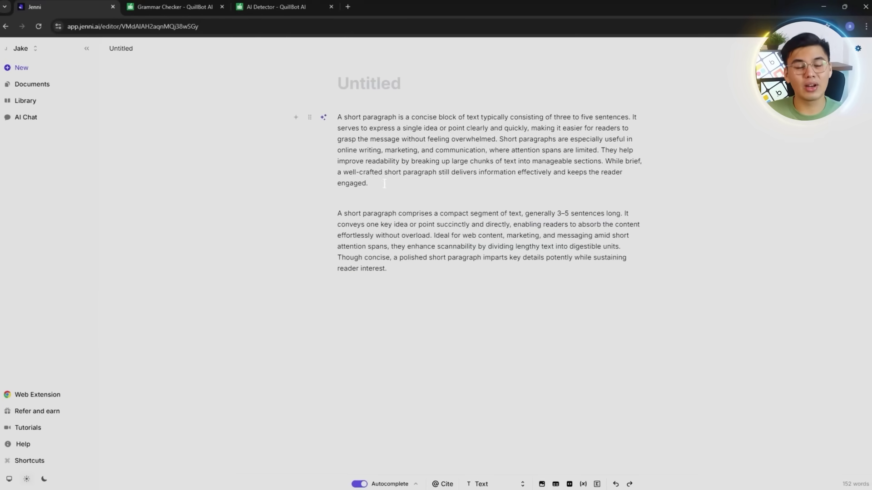
pyautogui.tripleClick(385, 183)
pyautogui.click(453, 285)
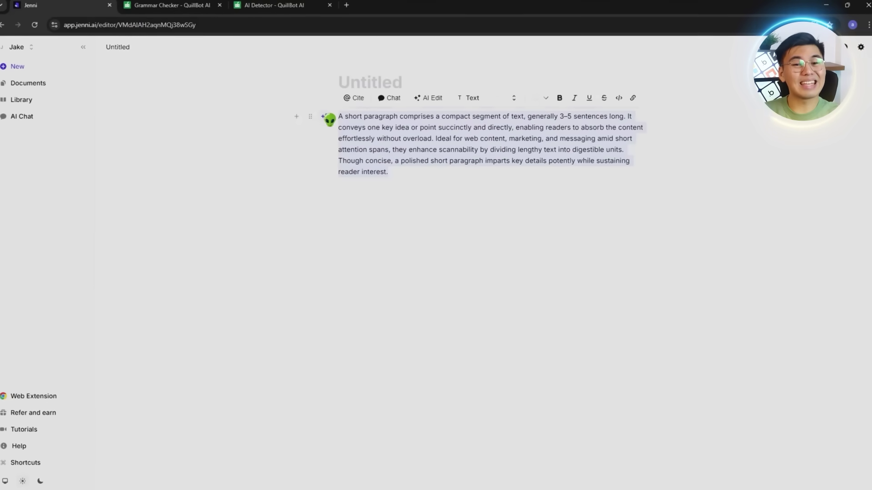
# Insert a fluency-improved rewrite, 'A short paragraph is a compact unit of text', below the original
pyautogui.click(427, 98)
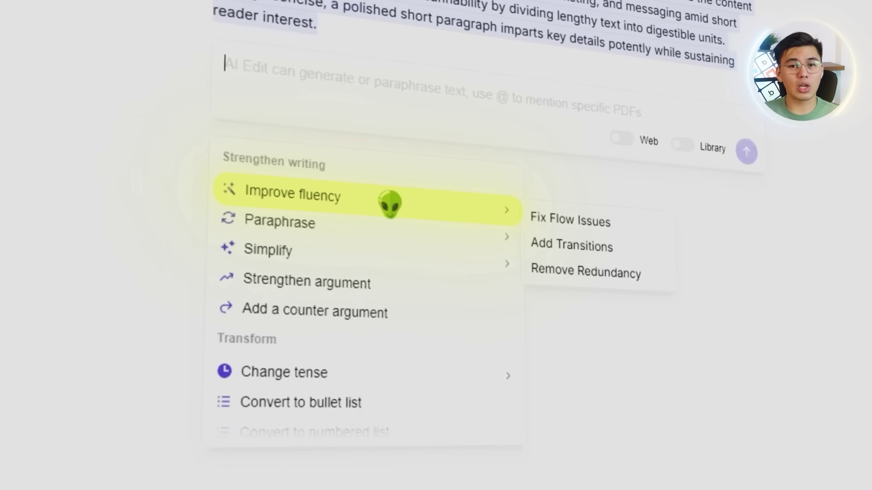
pyautogui.click(394, 209)
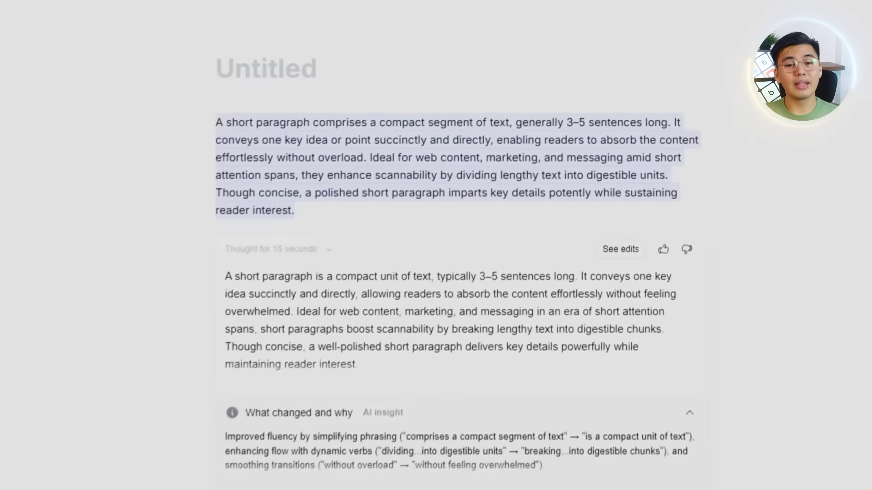
pyautogui.click(318, 489)
pyautogui.click(189, 258)
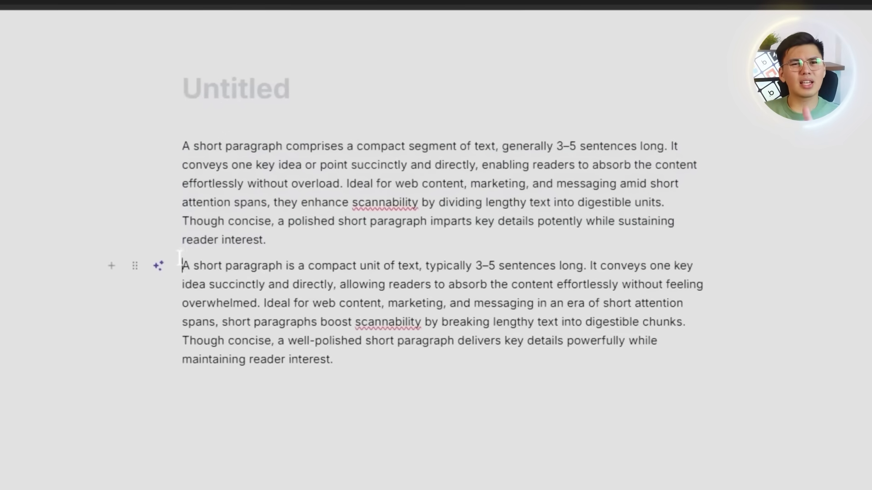
# Add a blank line above the second paragraph and select its text for copying
pyautogui.press('Return')
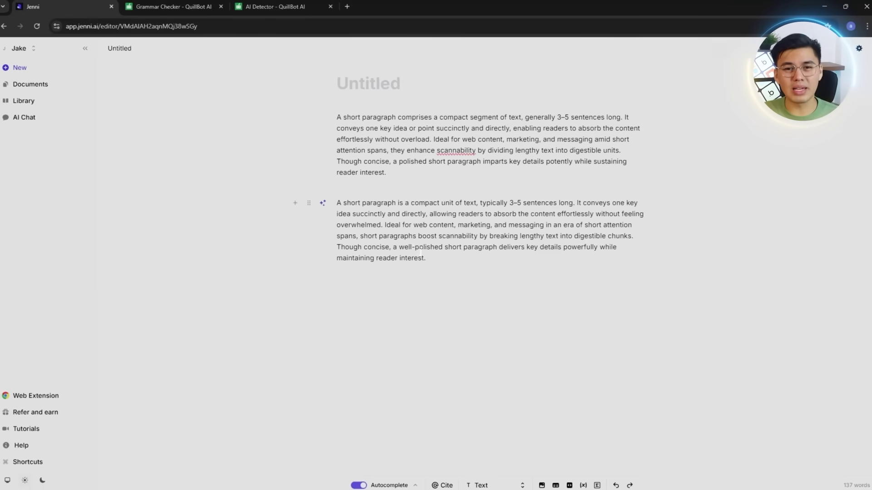
pyautogui.moveTo(452, 259); pyautogui.dragTo(365, 227)
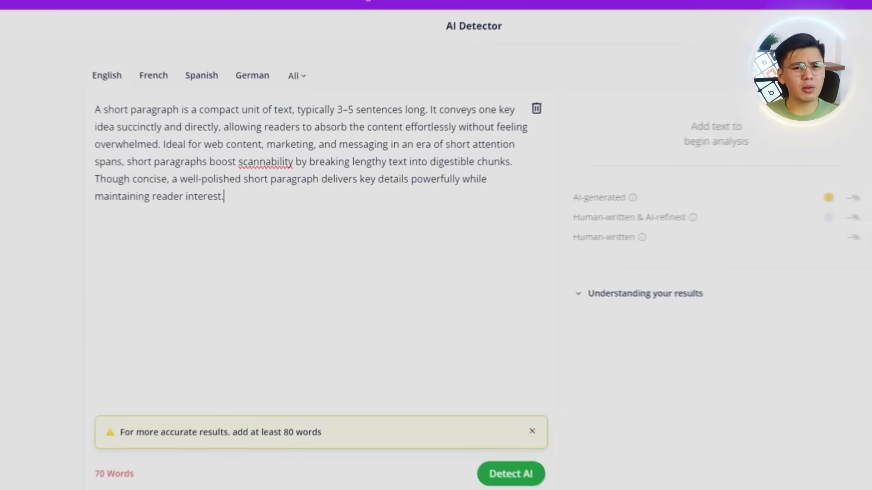
# Replace the detector's text with the 109-word paragraph and run Detect AI
pyautogui.hotkey('ctrl', 'a')
pyautogui.write('A short paragraph is a compact unit of text, typically 3–5 sentences long. It conveys one key idea succinctly and directly, allowing readers to absorb the content effortlessly without feeling overwhelmed. Ideal for web content, marketing, and messaging in an era of short attention spans, short paragraphs boost scannability by breaking lengthy text into digestible chunks. Though concise, a well-polished short paragraph delivers key details powerfully while maintaining reader interest. Such brevity, however, necessitates a precise articulation of a singular thought to ensure that the primary argument or thesis is clearly introduced and developed, even within the confines of a few sentences (Šafranj et al., 2022; Spector & Damron, 2017).')
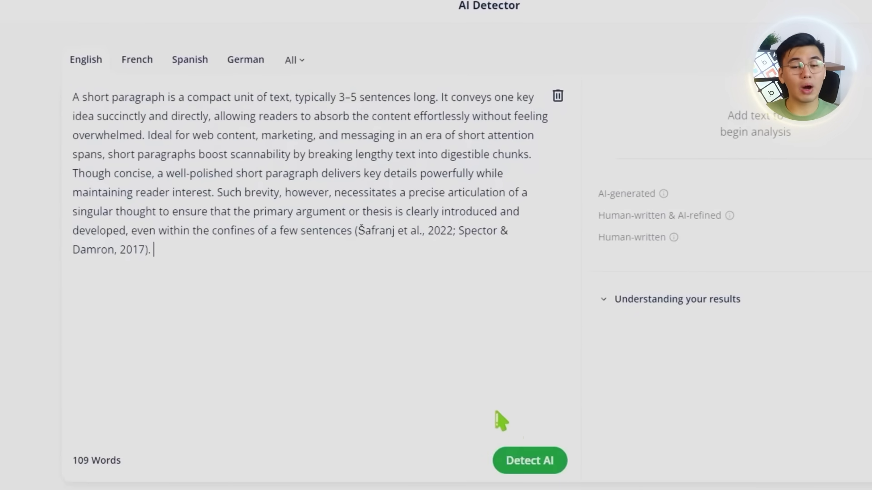
pyautogui.click(528, 459)
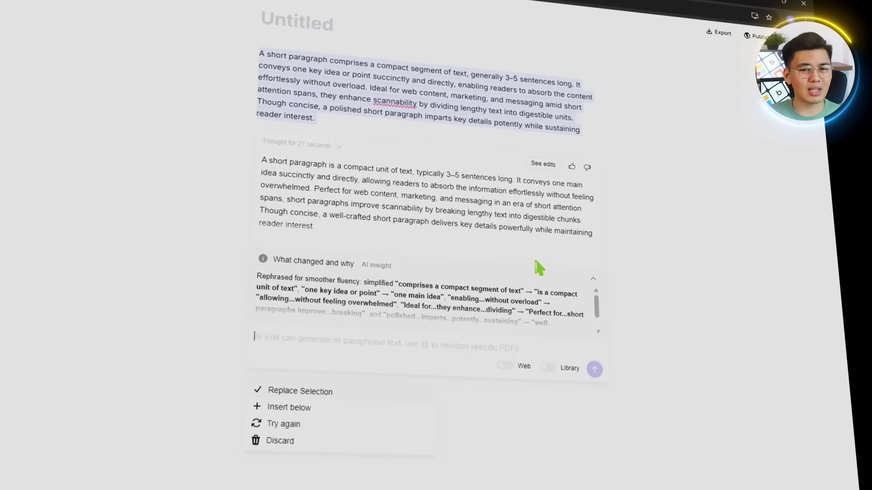
# Insert the new rewrite below the first paragraph, then delete it again
pyautogui.click(300, 405)
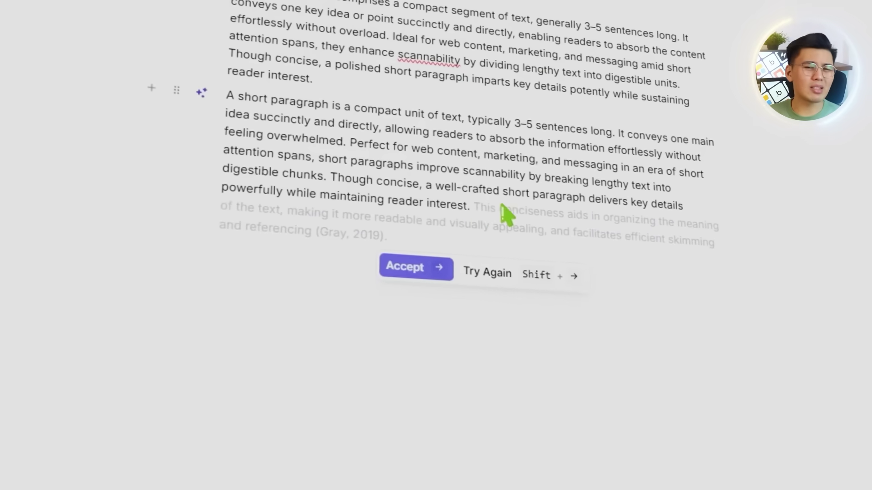
pyautogui.moveTo(461, 206); pyautogui.dragTo(230, 101)
pyautogui.press('BackSpace')
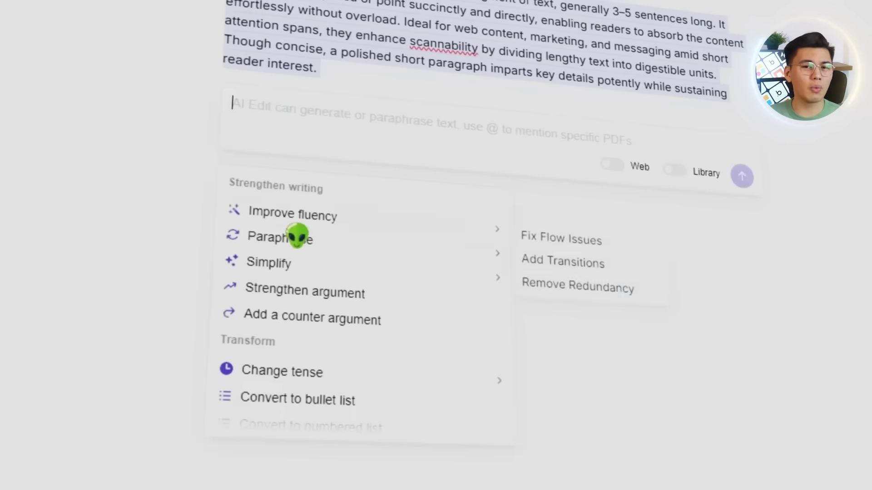
pyautogui.scroll(-2, 373, 253)
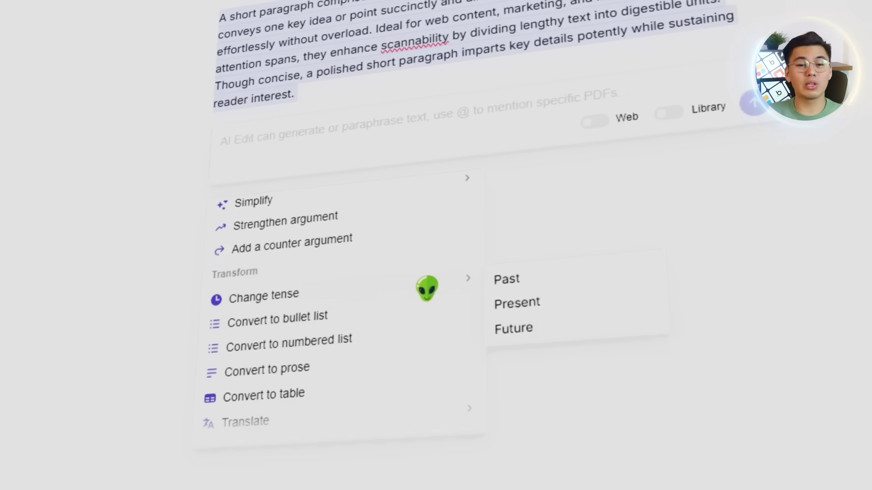
# Apply Future tense, then insert a one-bullet-per-sentence list version below the first paragraph
pyautogui.click(514, 328)
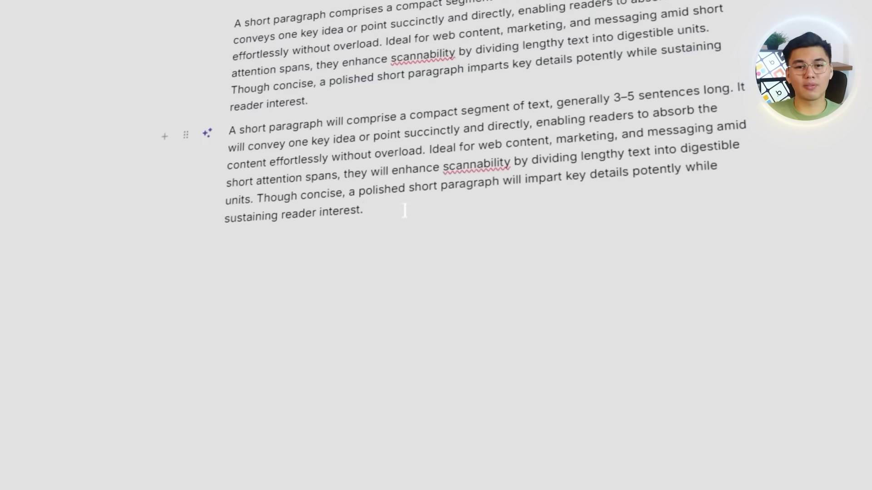
pyautogui.click(186, 135)
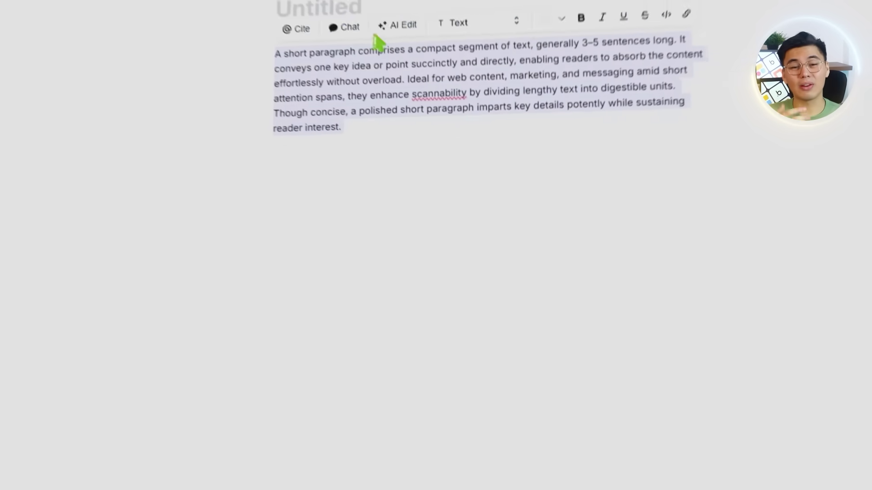
pyautogui.click(395, 23)
pyautogui.click(401, 318)
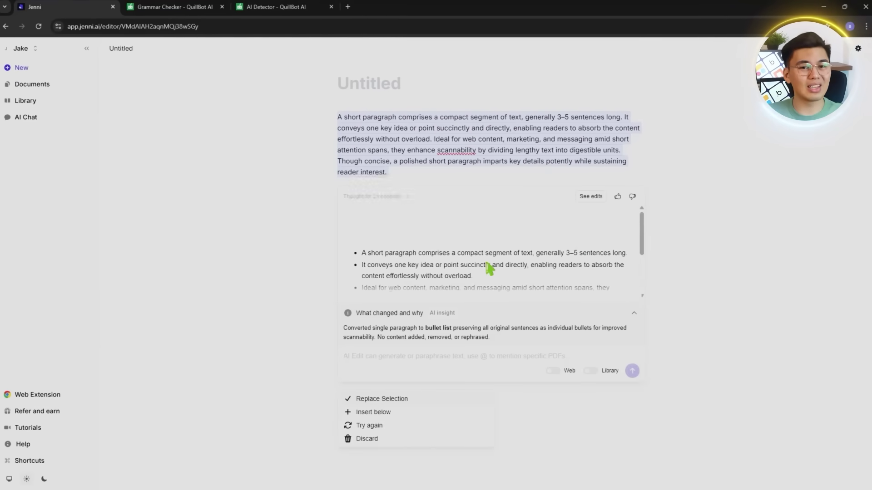
pyautogui.click(390, 414)
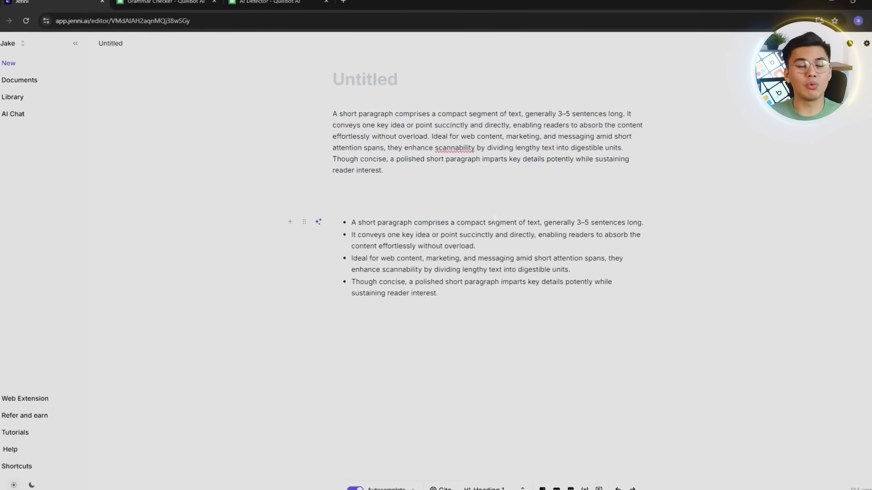
# Insert the Japanese translation below the first paragraph and request a more formal rewrite
pyautogui.click(445, 298)
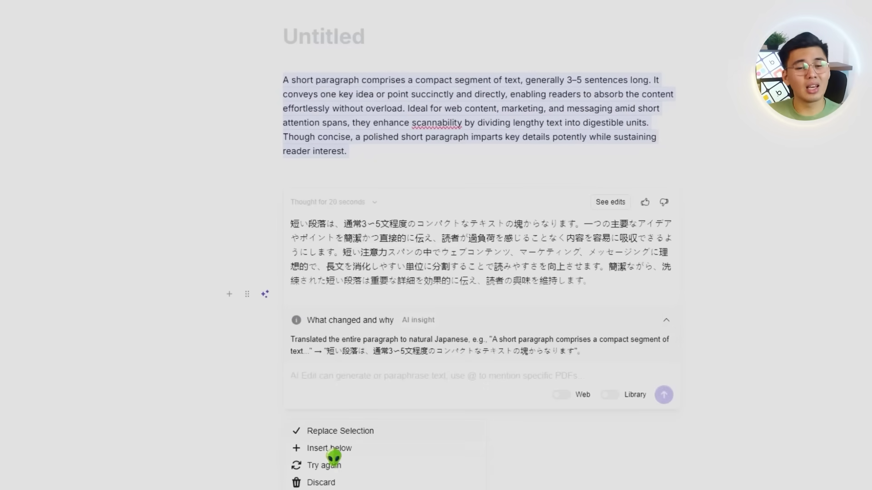
pyautogui.click(330, 449)
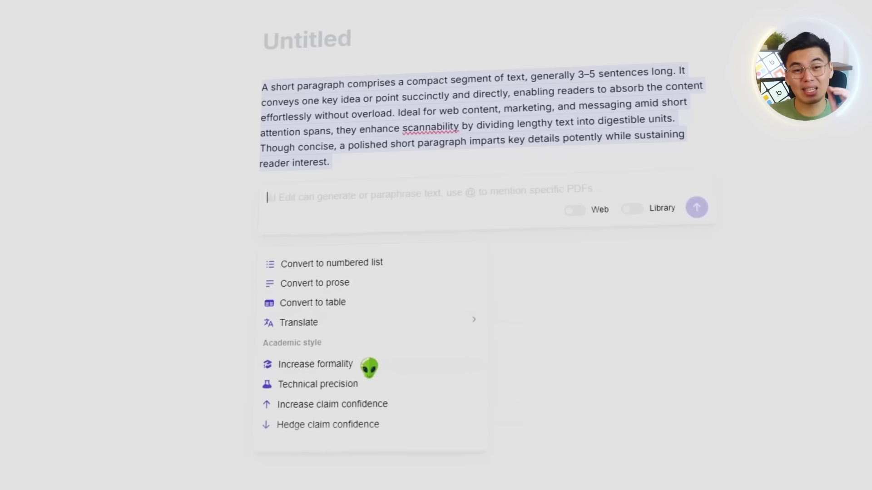
pyautogui.click(369, 365)
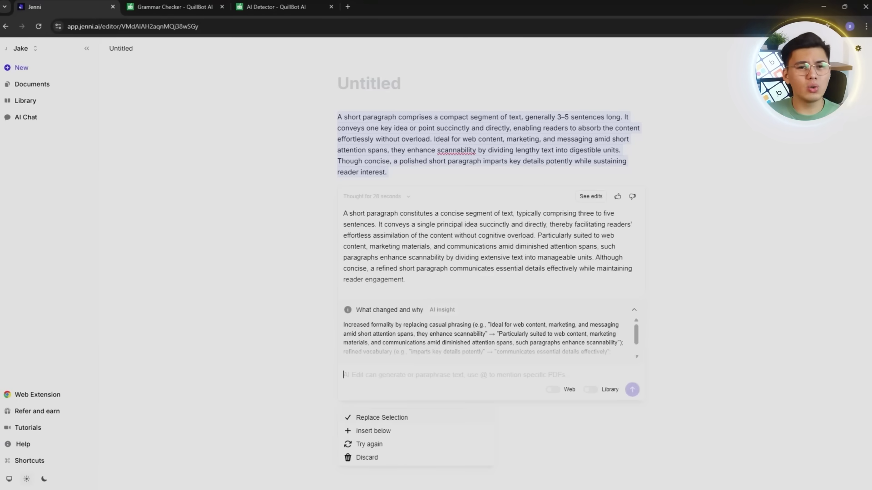
# Insert the formal 'constitutes a concise segment' rewrite below, then delete it
pyautogui.click(396, 431)
pyautogui.tripleClick(353, 213)
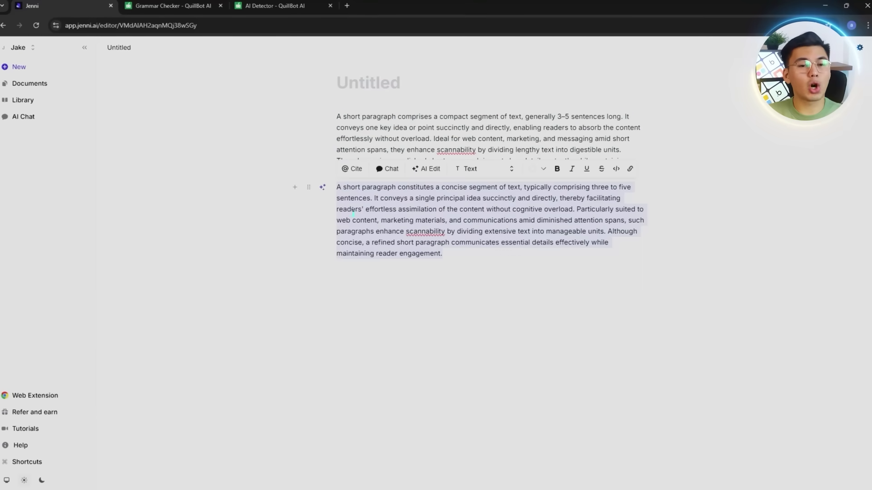
pyautogui.press('BackSpace')
# Insert a technically precise rewrite of the first paragraph below it, then delete it
pyautogui.hotkey('ctrl', 'a')
pyautogui.click(416, 96)
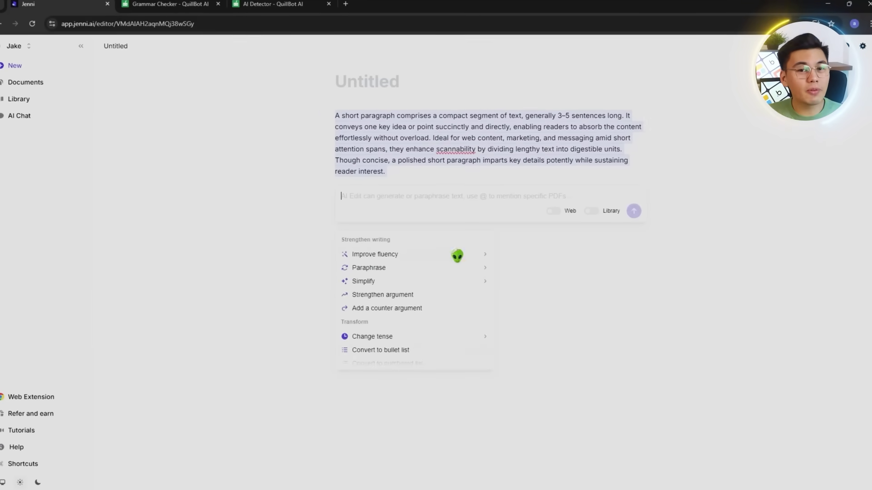
pyautogui.scroll(-2, 414, 313)
pyautogui.click(410, 329)
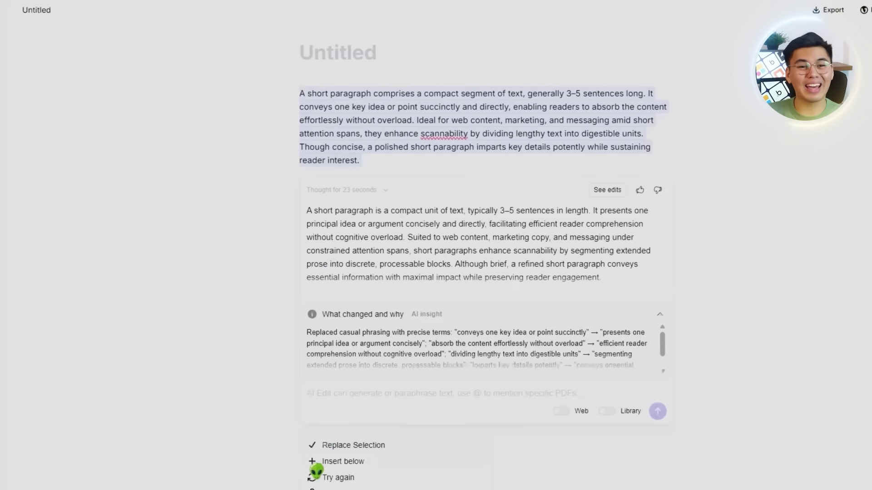
pyautogui.click(318, 460)
pyautogui.click(268, 177)
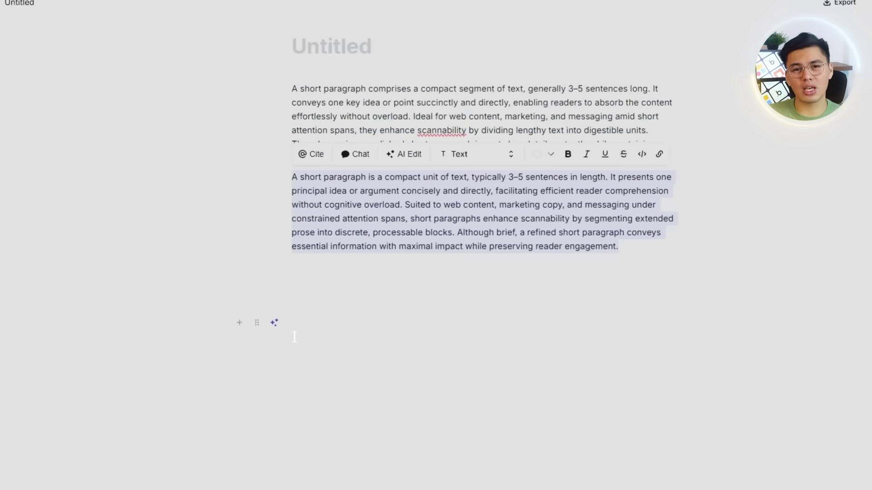
pyautogui.moveTo(341, 327); pyautogui.dragTo(384, 156)
pyautogui.press('BackSpace')
# Insert the hedged rewrite opening 'A short paragraph typically comprises a compact segment of text'
pyautogui.click(407, 64)
pyautogui.click(386, 369)
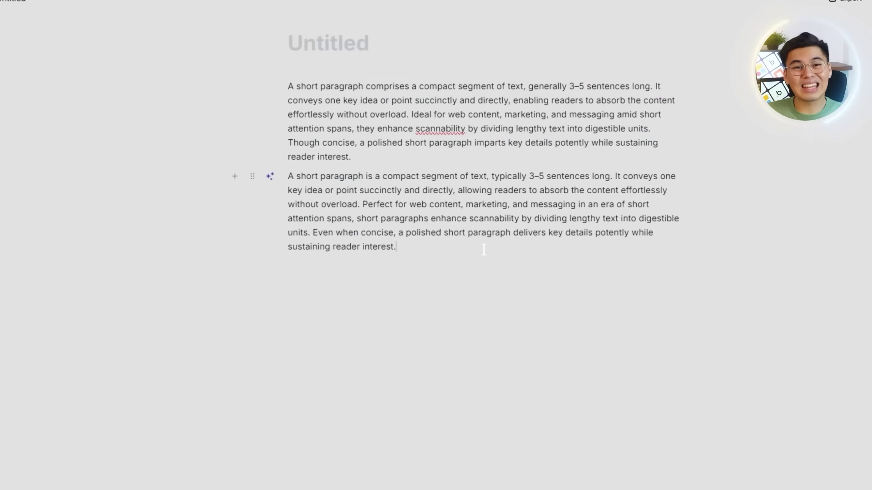
pyautogui.moveTo(484, 249); pyautogui.dragTo(288, 176)
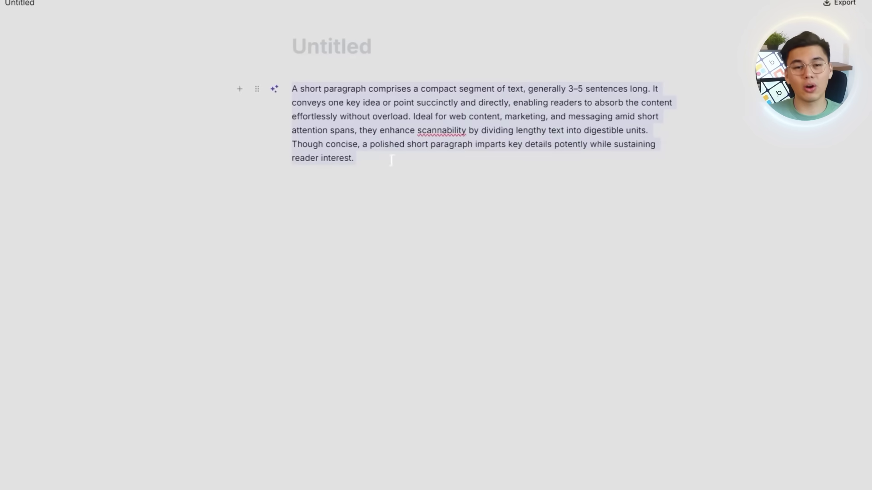
pyautogui.click(418, 67)
pyautogui.click(435, 331)
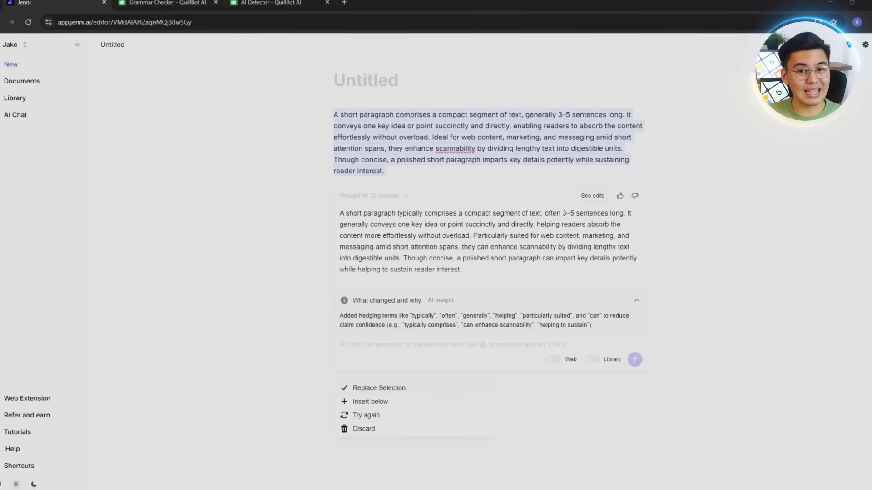
pyautogui.click(370, 402)
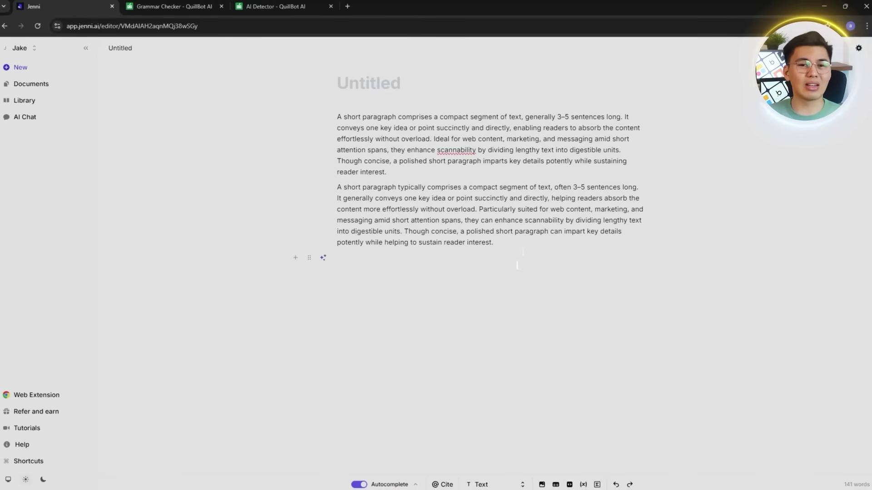
# Delete the hedged second paragraph, leaving only the original paragraph
pyautogui.moveTo(338, 187); pyautogui.dragTo(495, 242)
pyautogui.press('BackSpace')
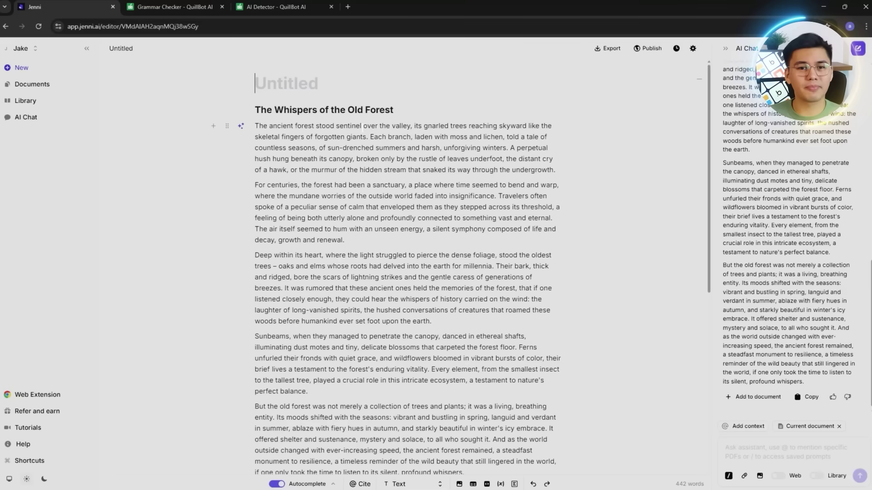
# Paraphrase the entire forest story with AI Edit's Paraphrase option and review the result
pyautogui.moveTo(254, 121); pyautogui.dragTo(507, 333)
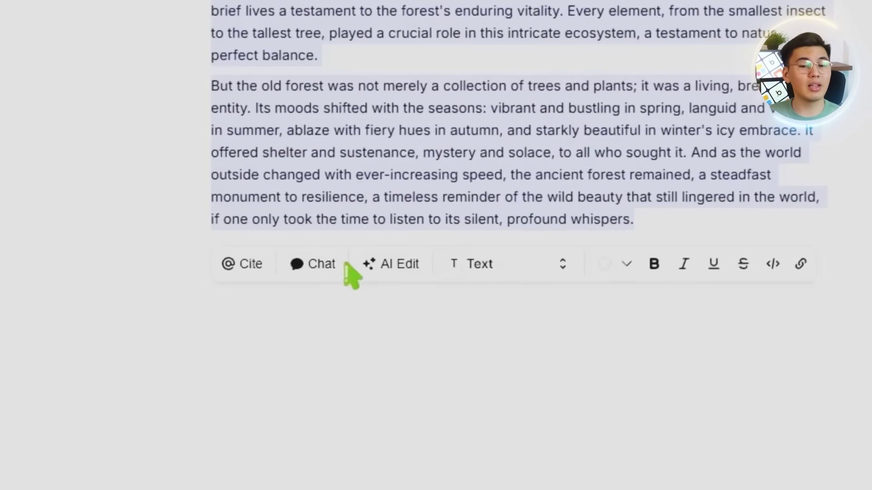
pyautogui.click(393, 267)
pyautogui.moveTo(402, 234)
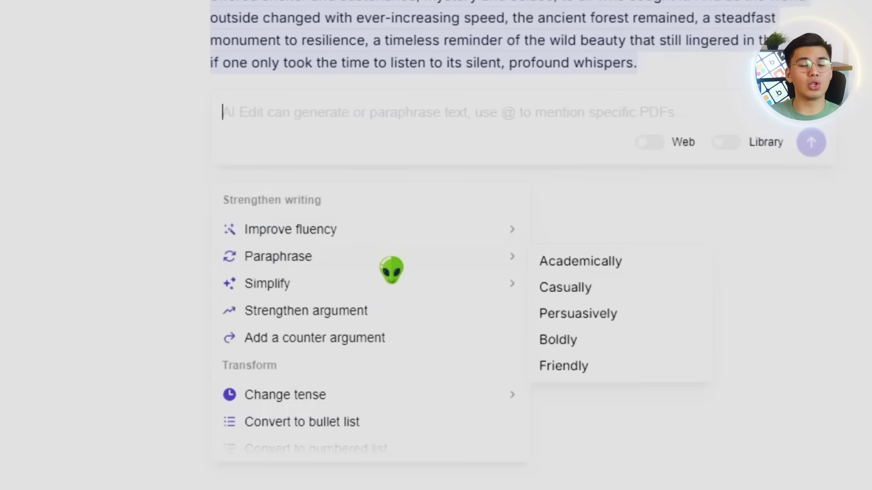
pyautogui.click(386, 272)
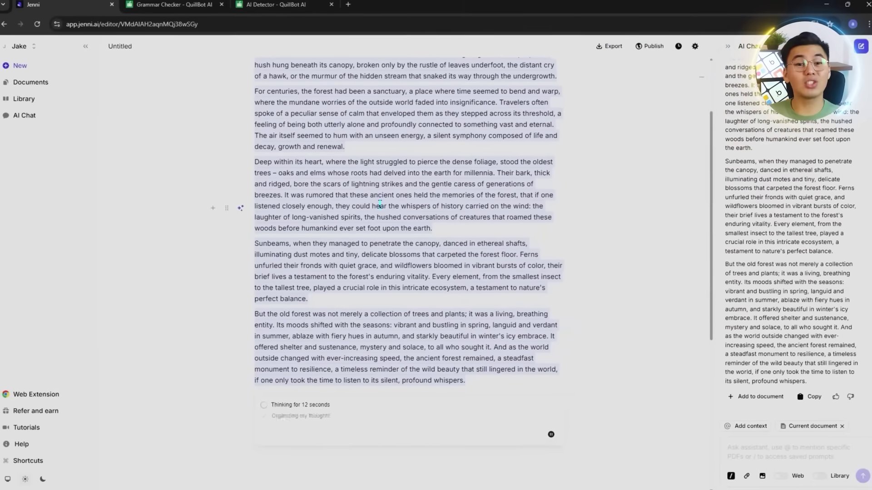
pyautogui.scroll(-5, 629, 293)
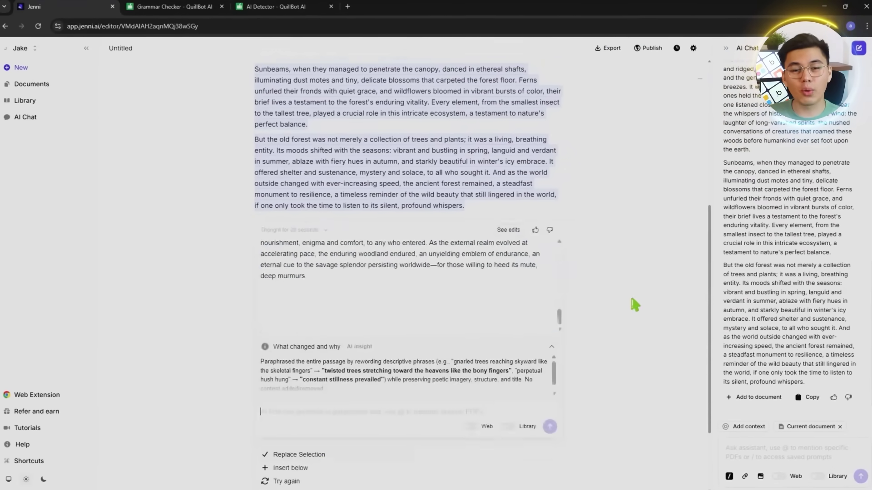
# Insert the paraphrased story, opening 'The timeless woodland guarded the valley', into the document
pyautogui.click(293, 462)
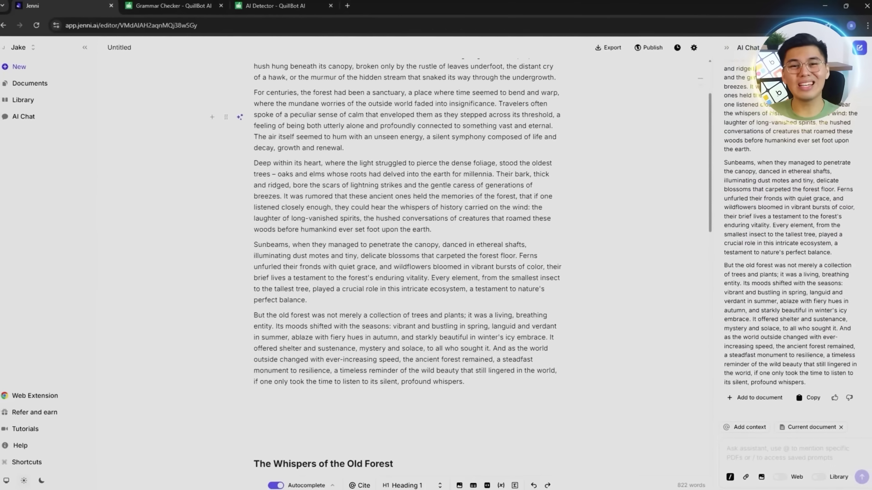
# Scroll up to the original forest story beneath the title
pyautogui.scroll(2, 472, 194)
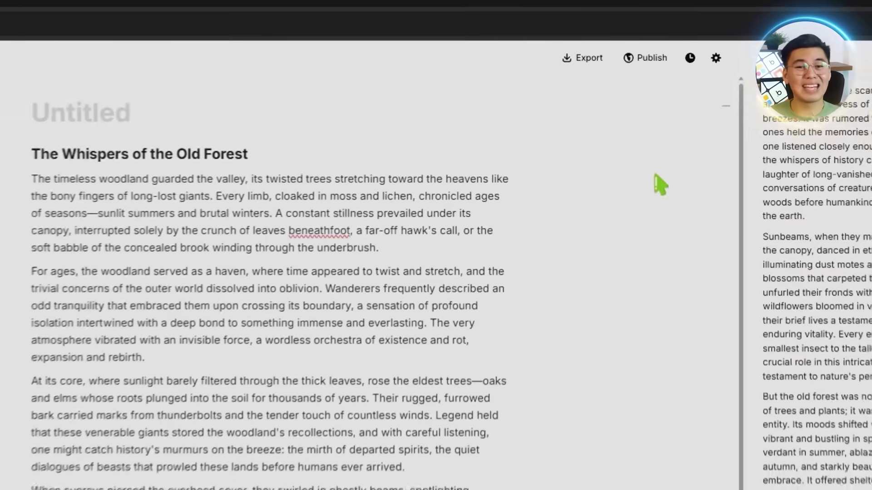
# Copy the whole document and paste it over the existing text in the AI detector
pyautogui.click(586, 60)
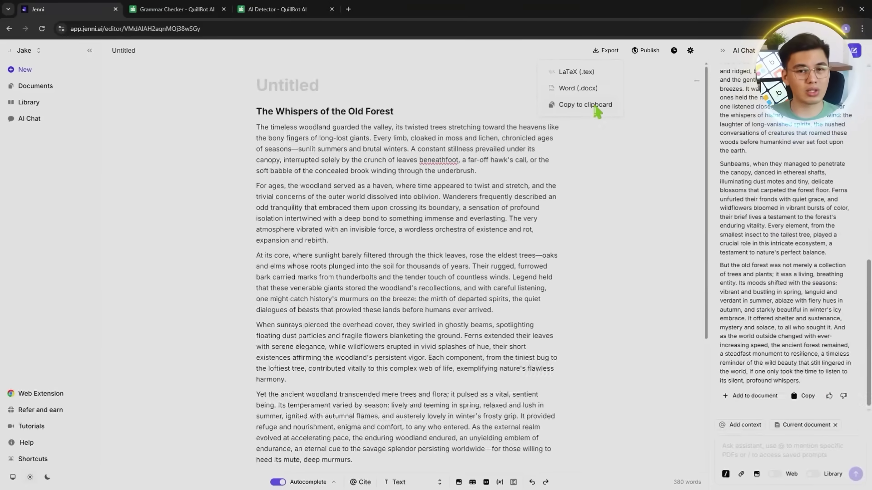
pyautogui.click(597, 108)
pyautogui.click(273, 9)
pyautogui.click(302, 173)
pyautogui.hotkey('ctrl', 'a')
pyautogui.hotkey('ctrl', 'v')
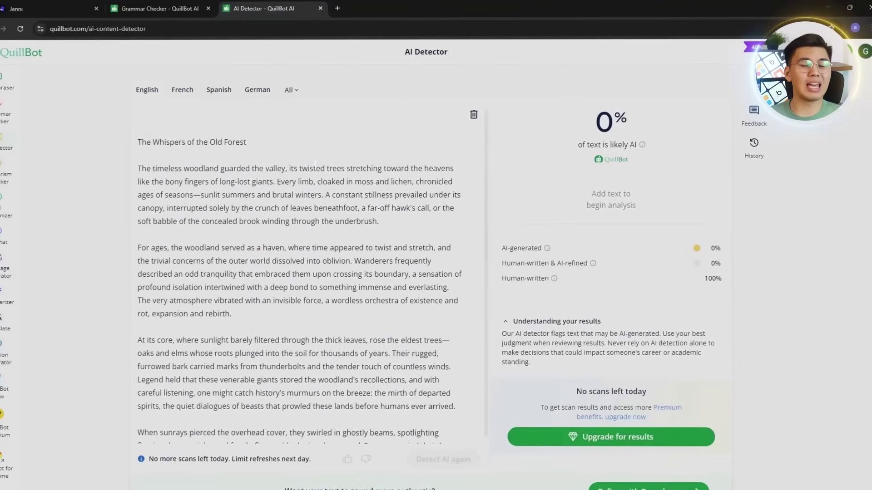
# Bring up the Jenni AI export options again for a Word (.docx) export
pyautogui.scroll(-5, 191, 318)
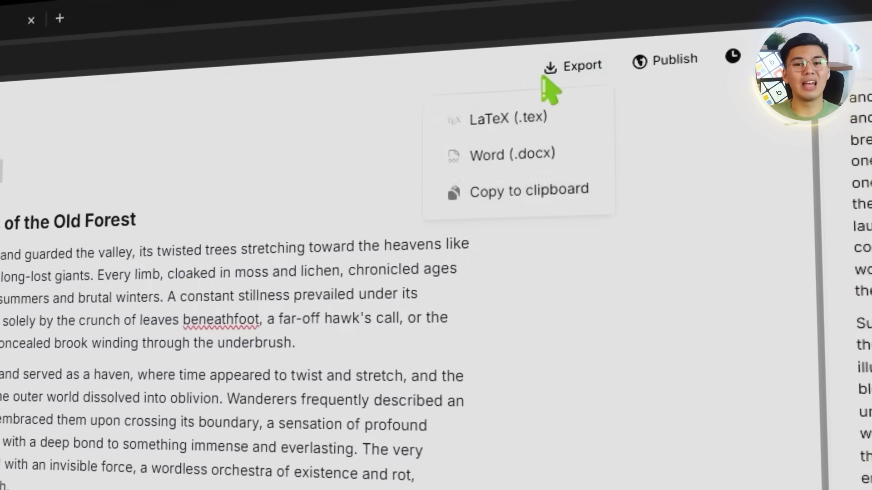
pyautogui.click(529, 164)
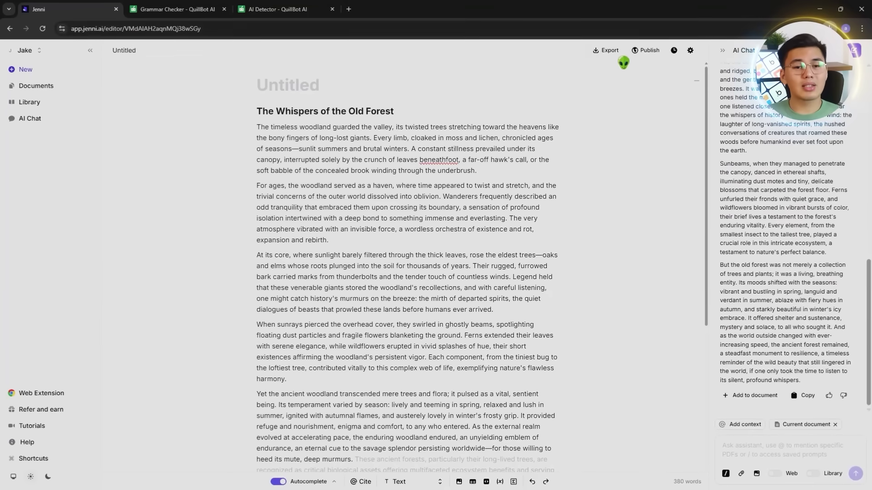
pyautogui.click(604, 51)
# Download the document as a Word (.docx) file
pyautogui.click(573, 75)
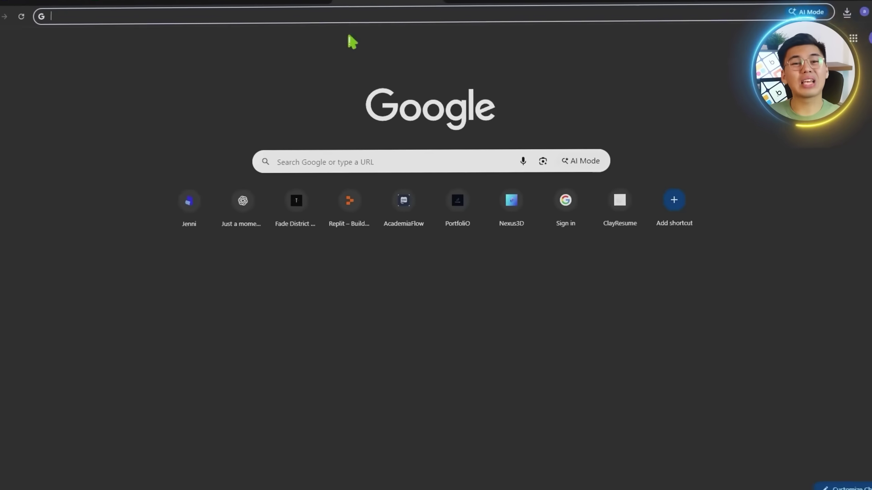
pyautogui.write('docx')
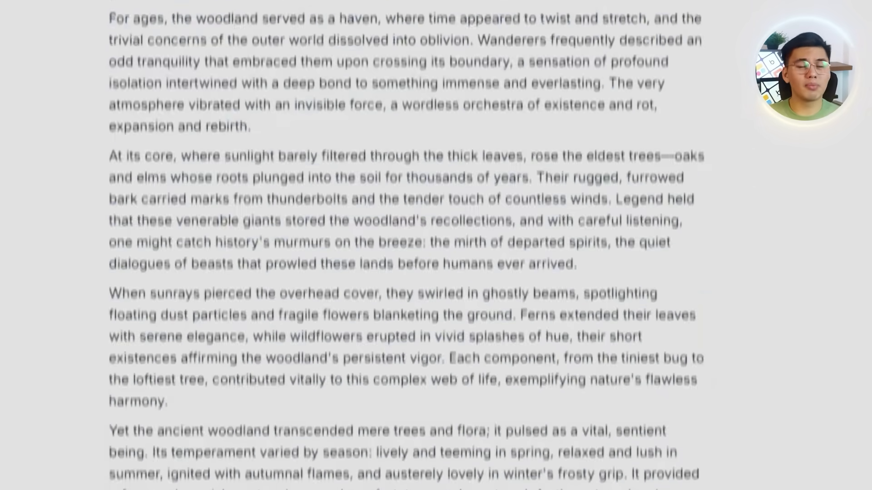
pyautogui.scroll(-2, 406, 245)
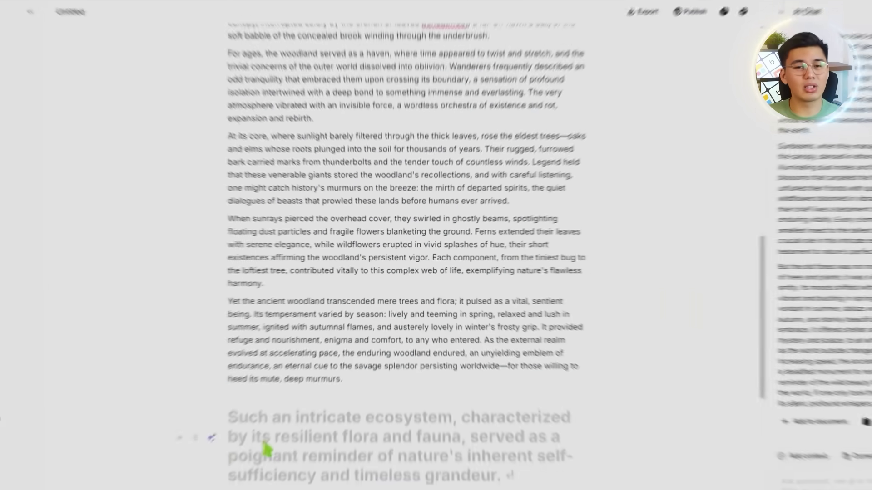
pyautogui.scroll(10, 365, 272)
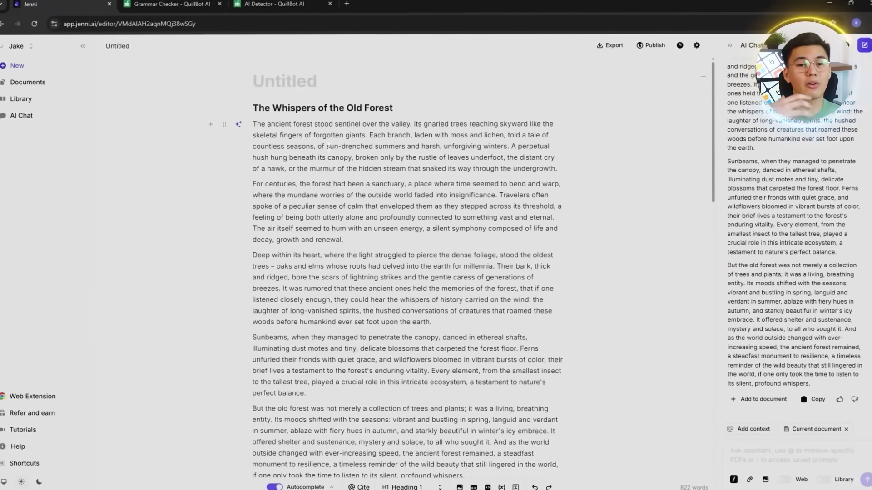
pyautogui.scroll(-4, 393, 168)
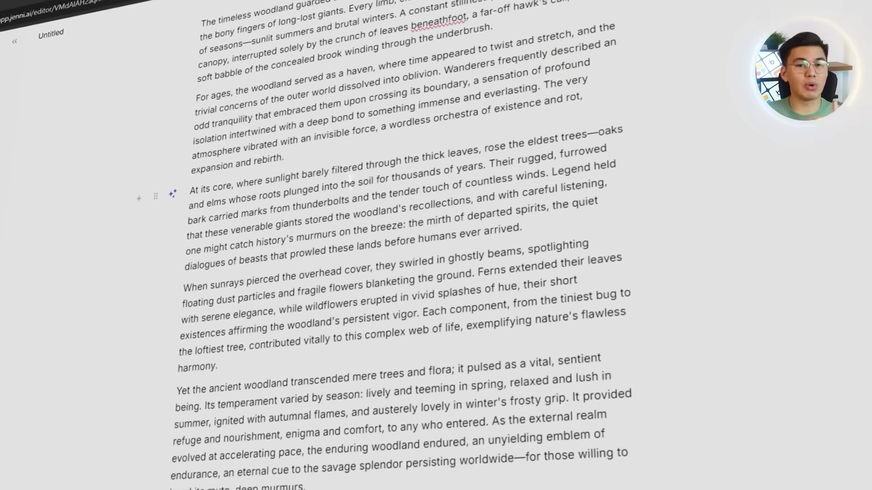
pyautogui.scroll(-5, 362, 205)
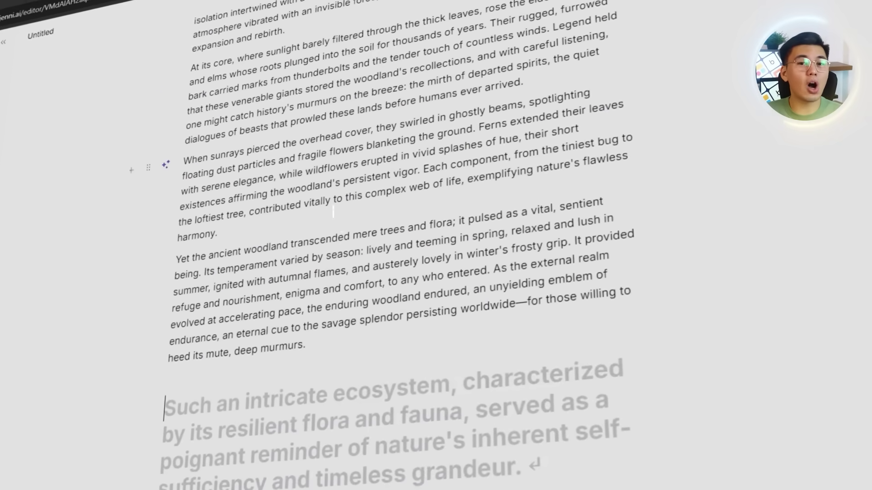
pyautogui.scroll(5, 362, 206)
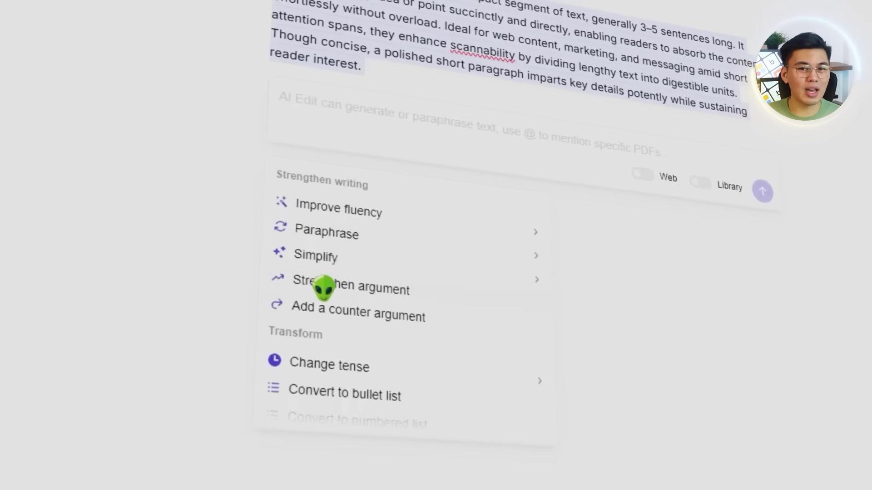
pyautogui.scroll(-2, 423, 253)
pyautogui.moveTo(350, 287)
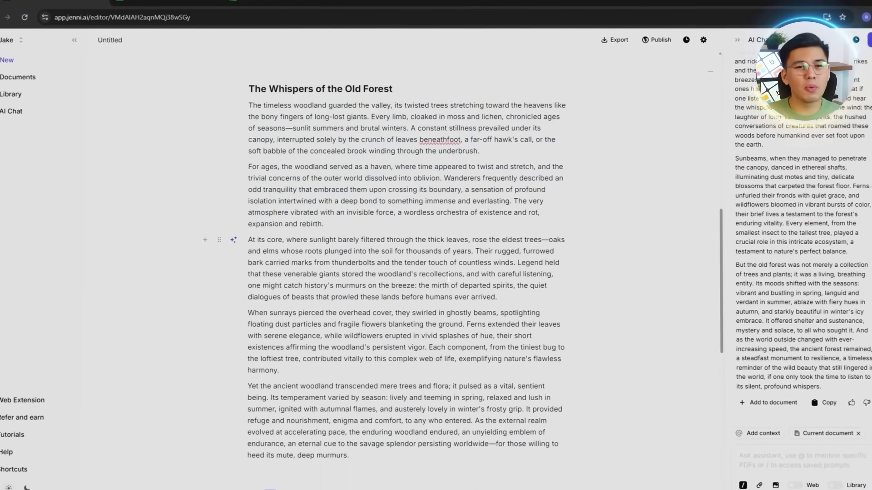
pyautogui.scroll(-10, 447, 277)
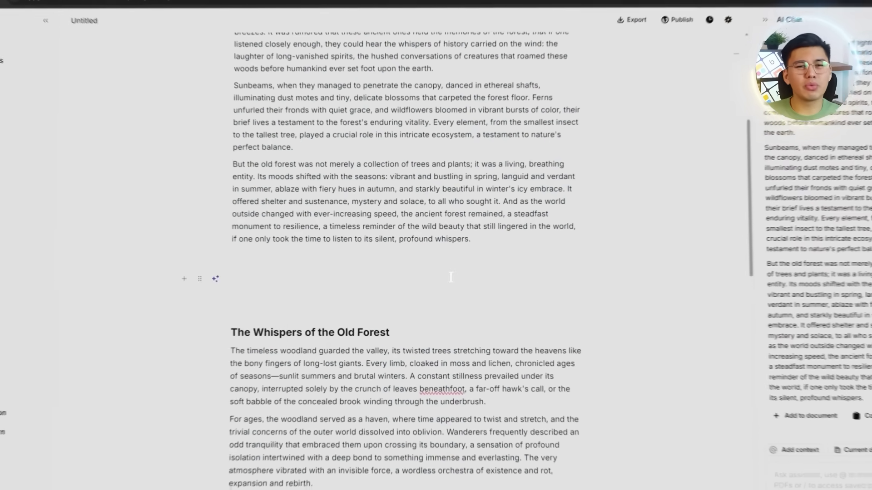
pyautogui.scroll(-15, 461, 268)
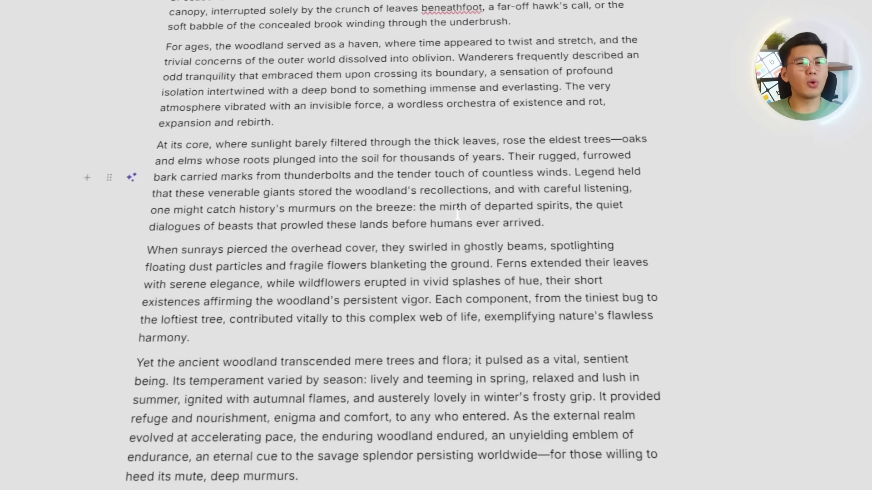